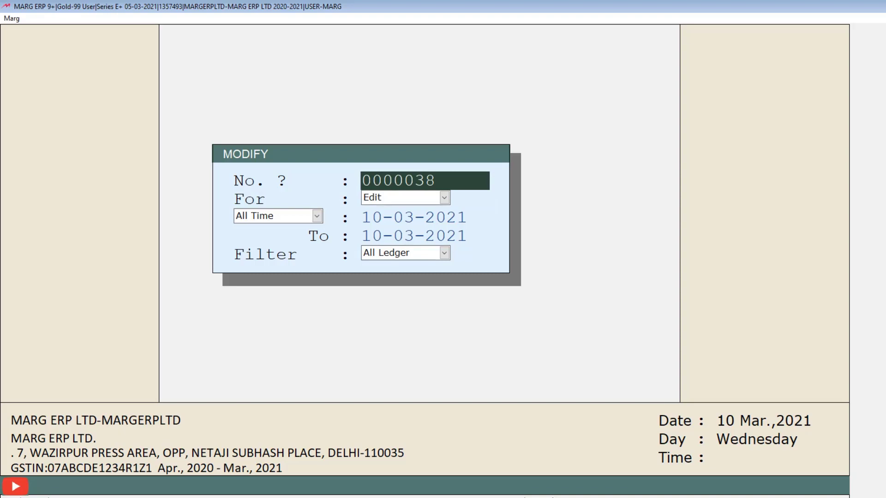
Step: Open sale bill 0000038 in Edit mode from the MODIFY dialog
key("Return")
key("Return")
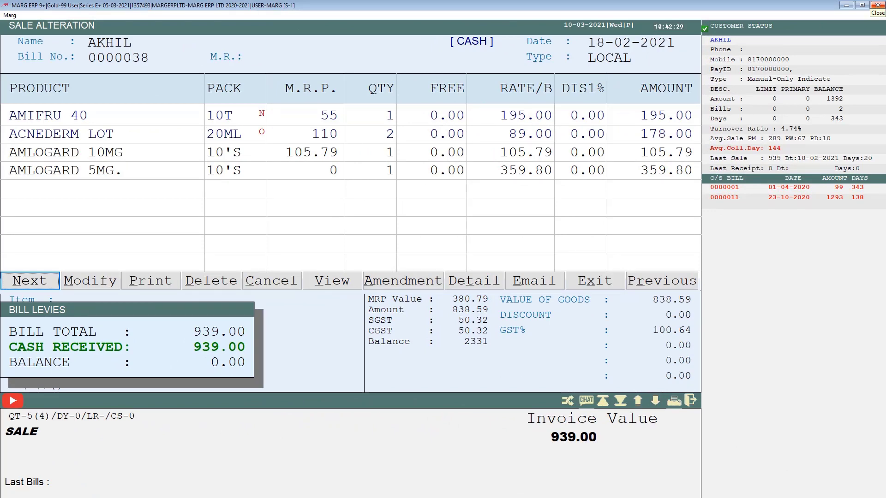
Step: Leave the bill lookup and reopen bill 0000038 for editing, confirming its LOCAL type
key("Return")
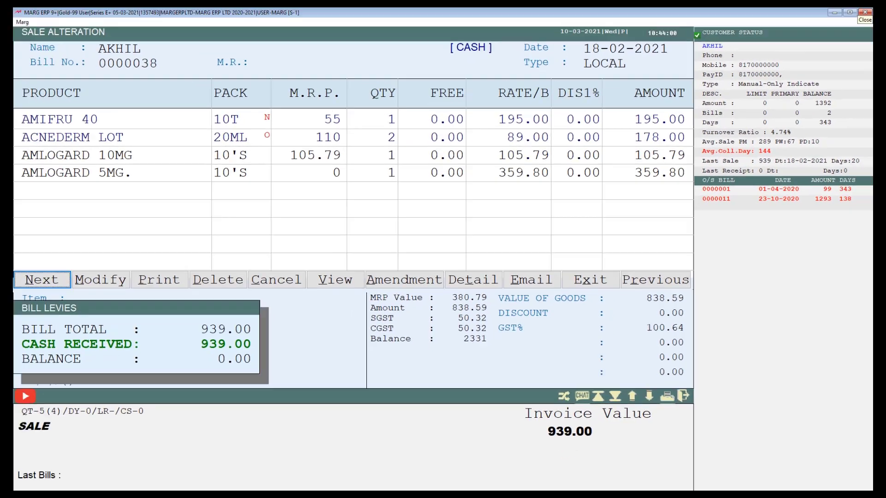
key("Right")
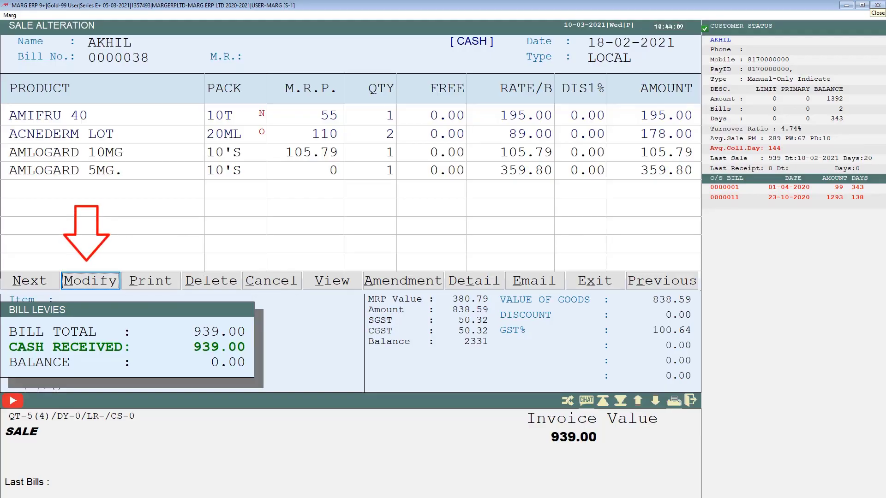
key("Return")
key("Return")
key("Return")
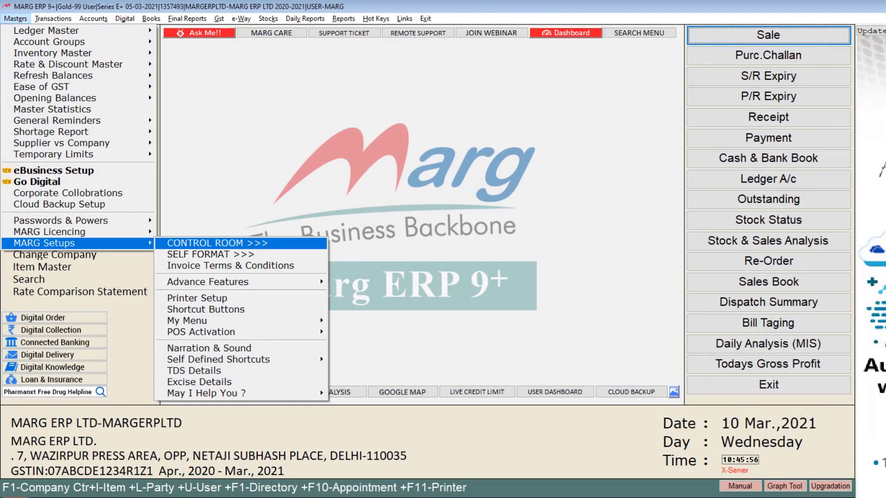
Step: Search all Control Room settings for SALES TYPE and open its settings page
key("Return")
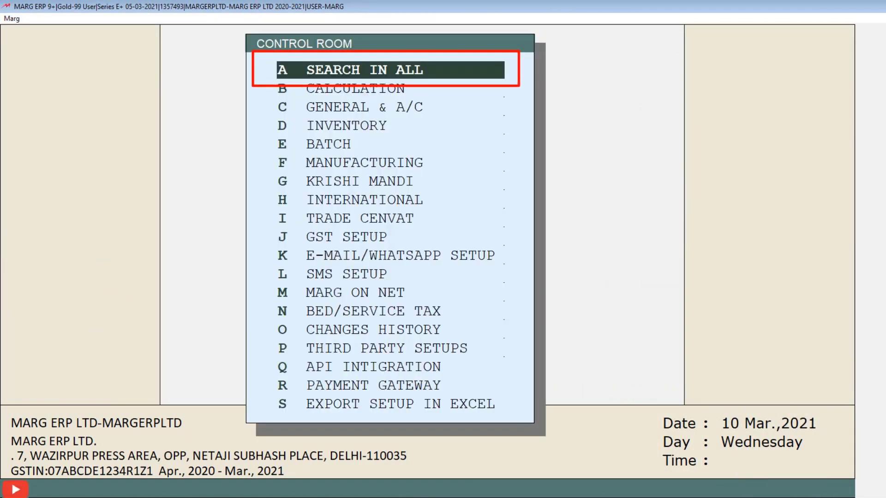
key("Return")
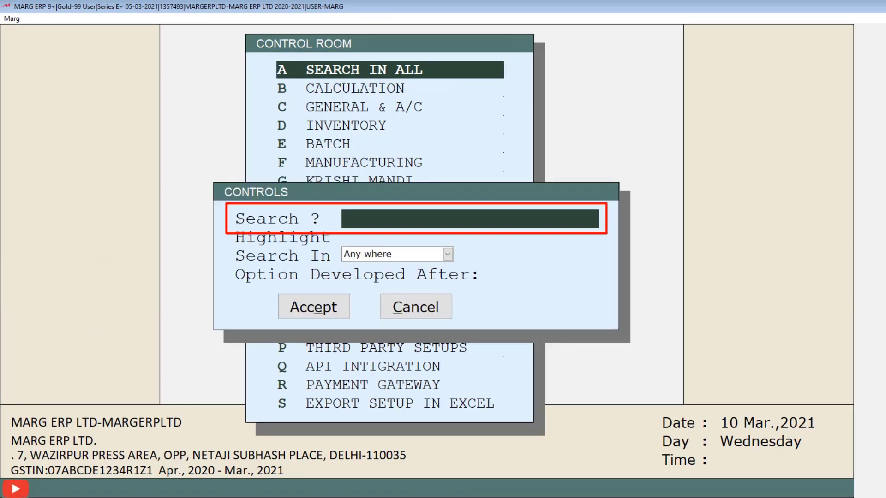
type("SALES TYPE")
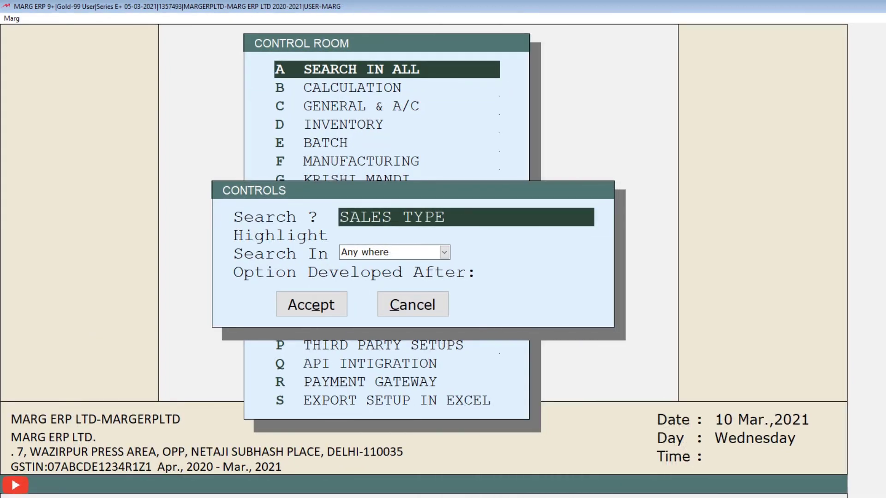
key("Return")
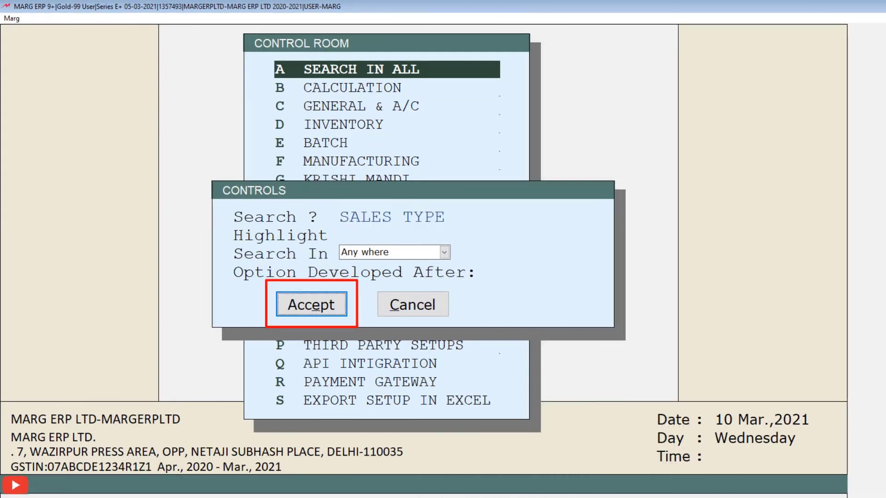
key("Return")
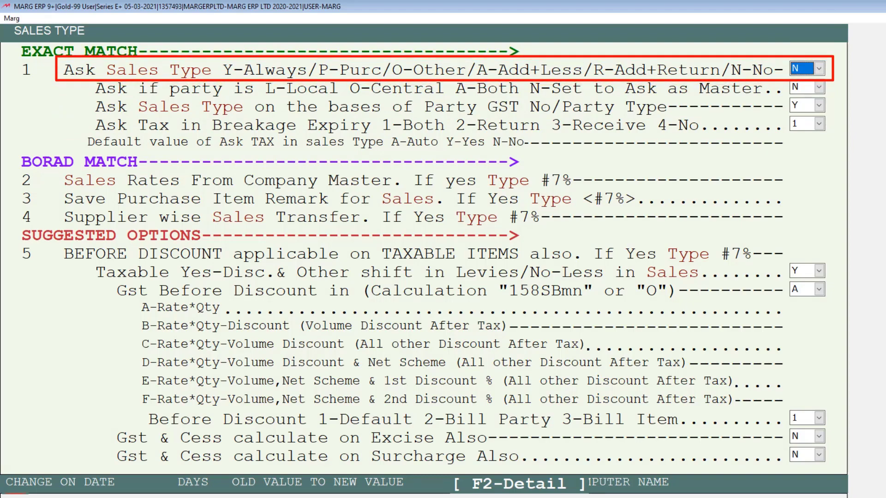
Step: Set Ask Sales Type to Y and Ask if party is Local/Central to A
key("y")
key("alt+Down")
key("Return")
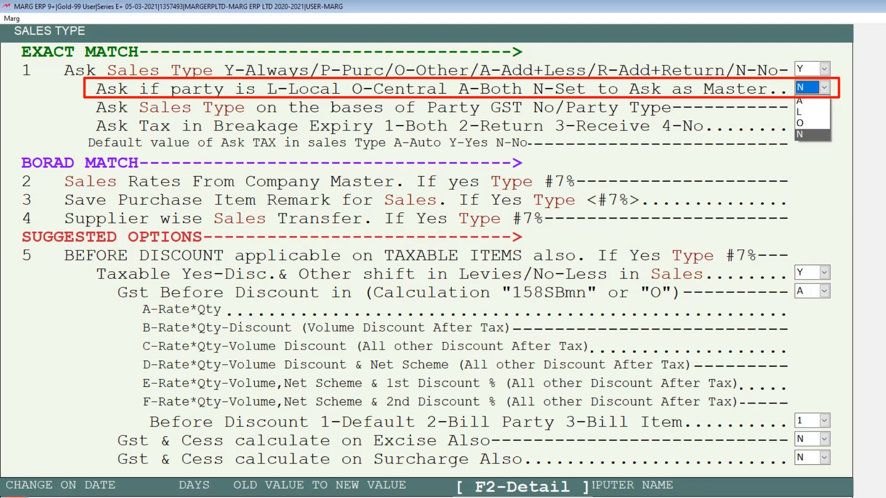
key("a")
key("Return")
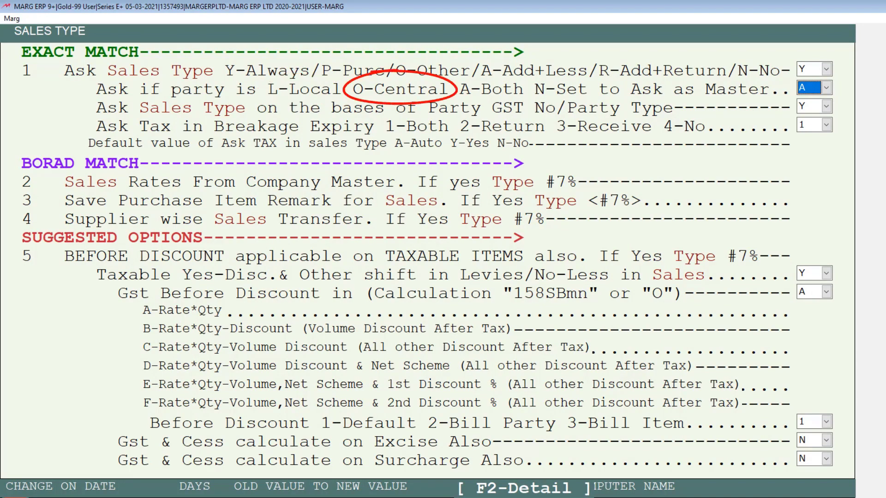
Step: Exit the Control Room and save the changed settings
key("Escape")
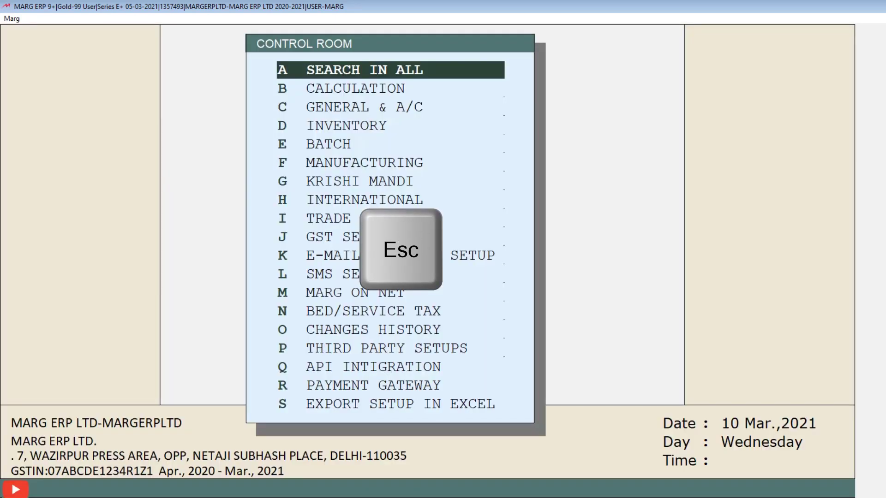
key("Escape")
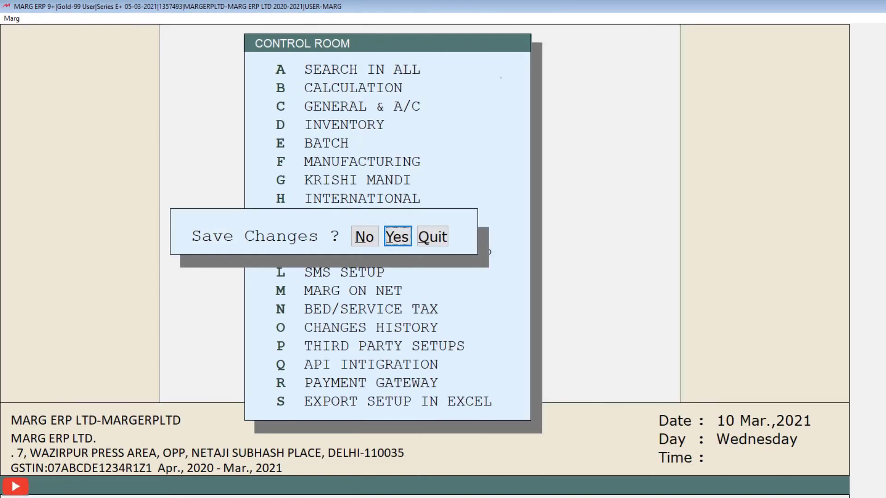
key("Return")
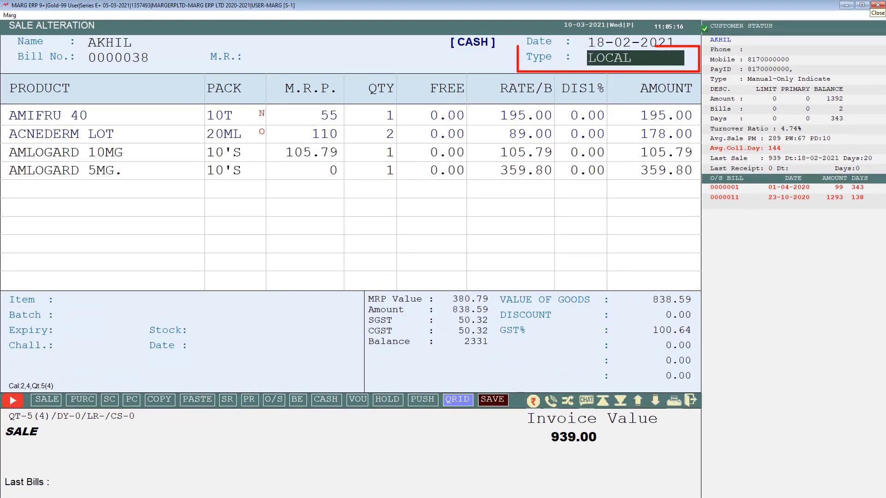
Step: In the bill's Type field, list the central sales types with F2 and F7
key("space")
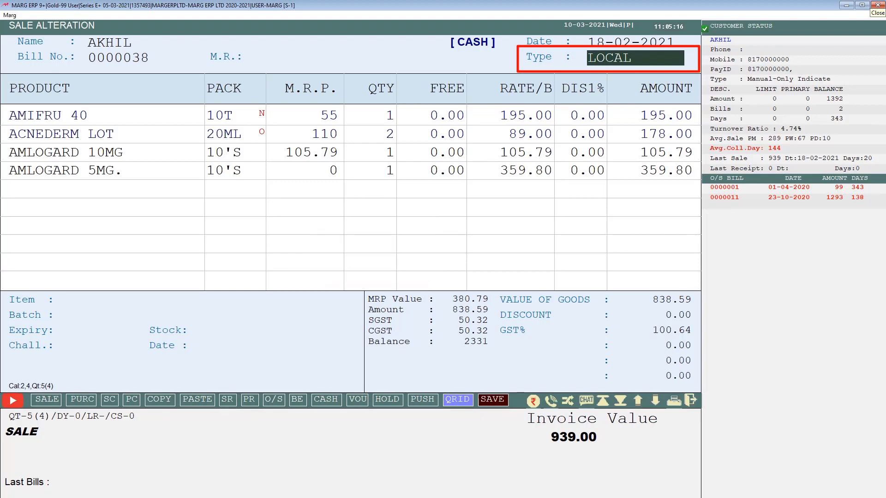
key("F2")
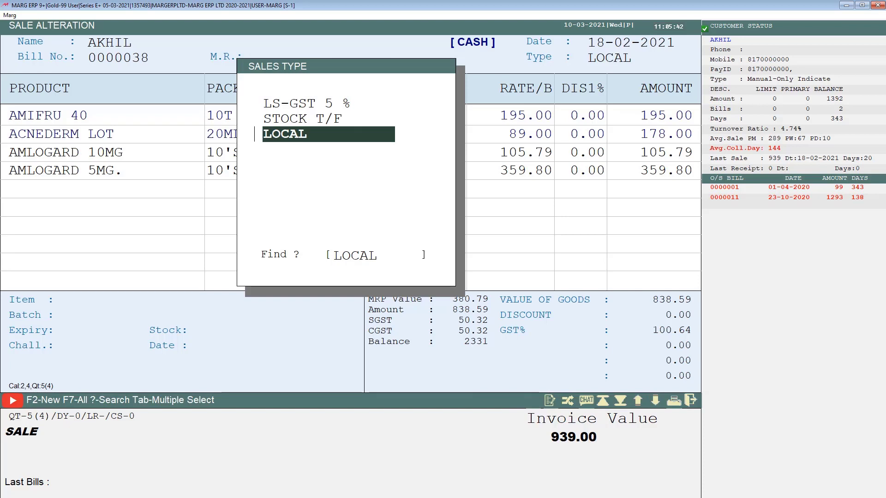
key("Home")
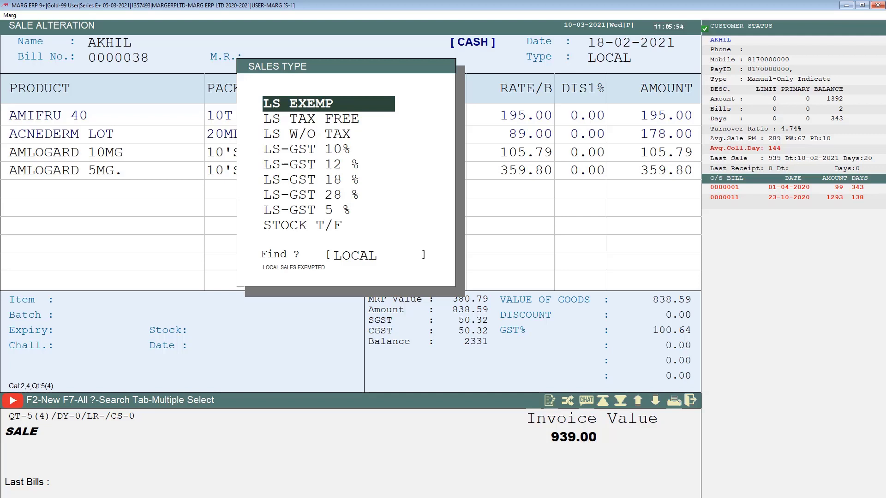
key("F7")
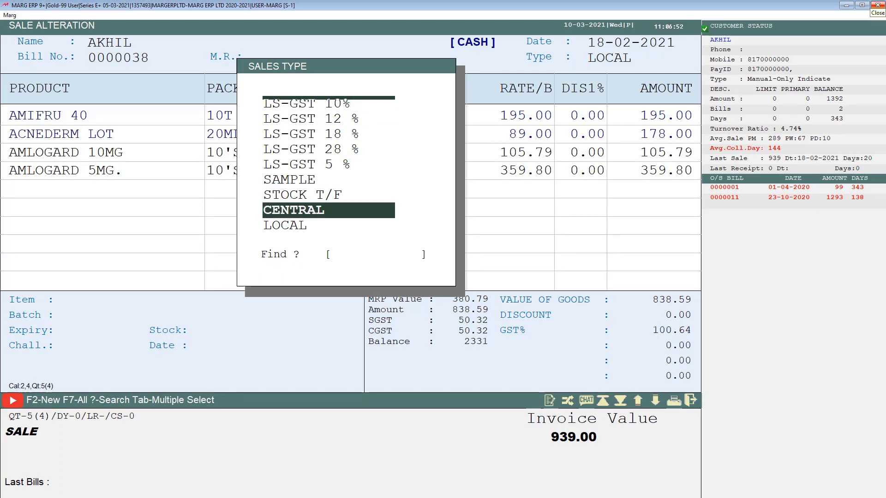
Step: Choose CENTRAL, move past items to the Bill Levies totals, and bring up the save prompt
key("Return")
key("End")
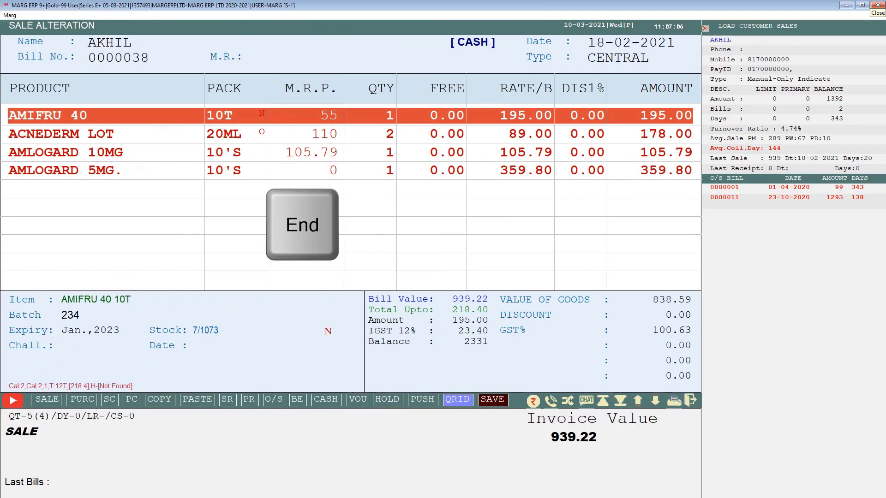
key("Tab")
key("Return")
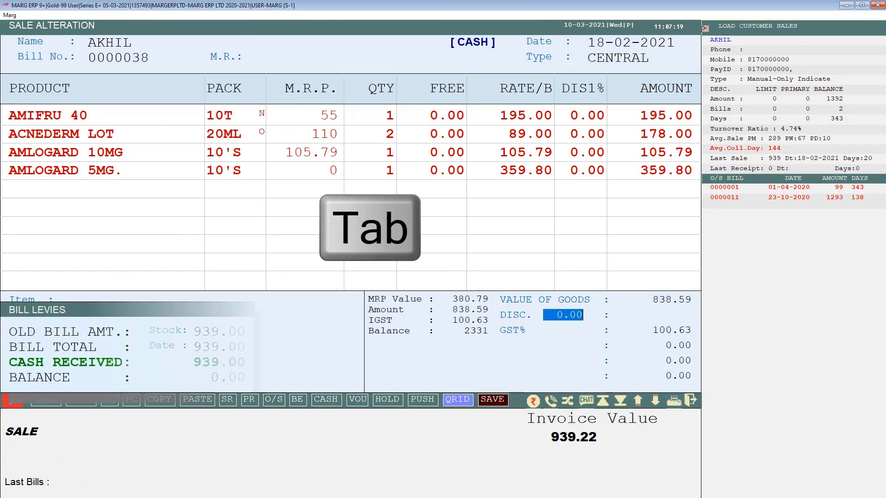